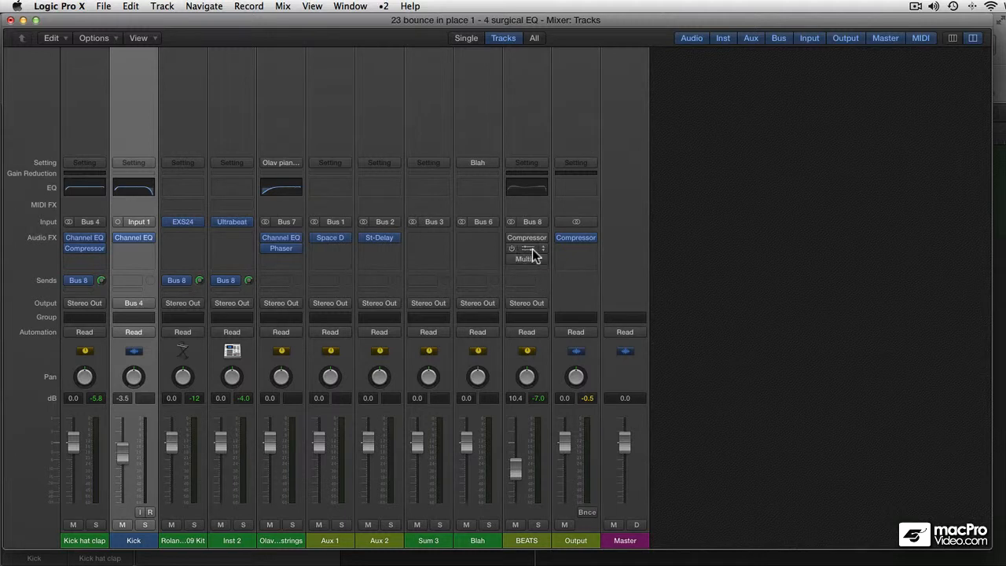
Step: Recall the default setting of the Channel EQ on the BEATS channel and enable the plug-in
left_click(533, 256)
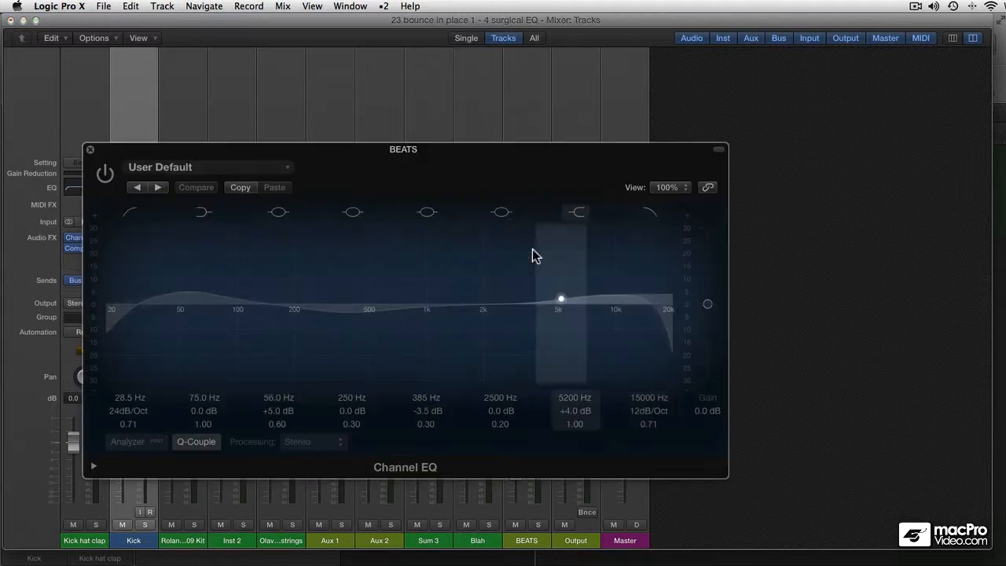
left_click(189, 170)
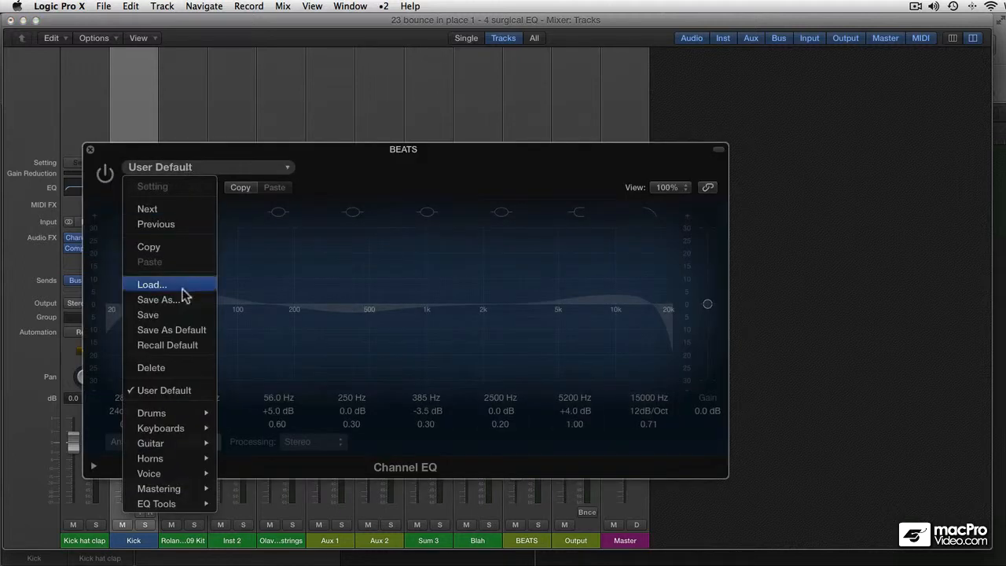
left_click(180, 347)
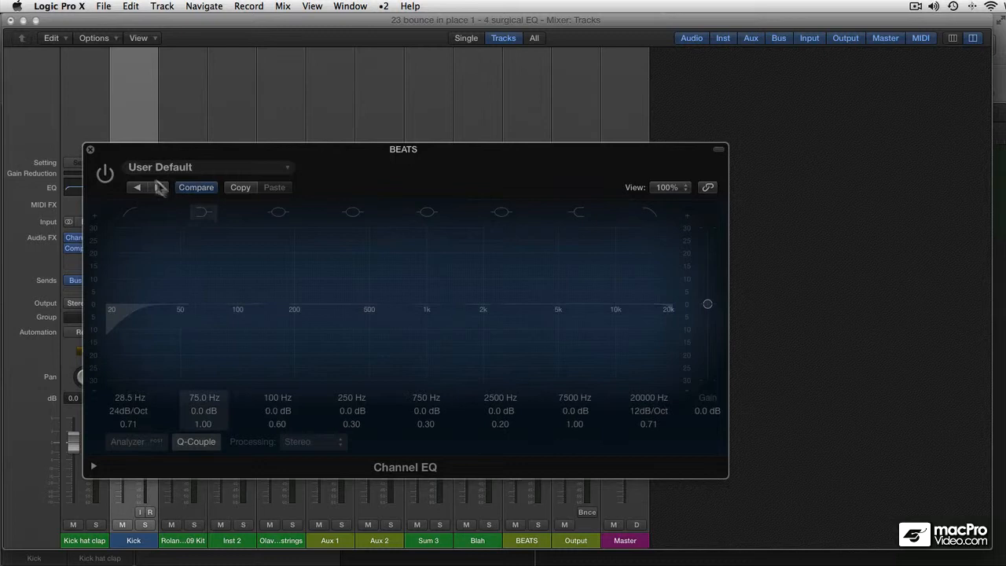
left_click_drag(386, 158, 501, 191)
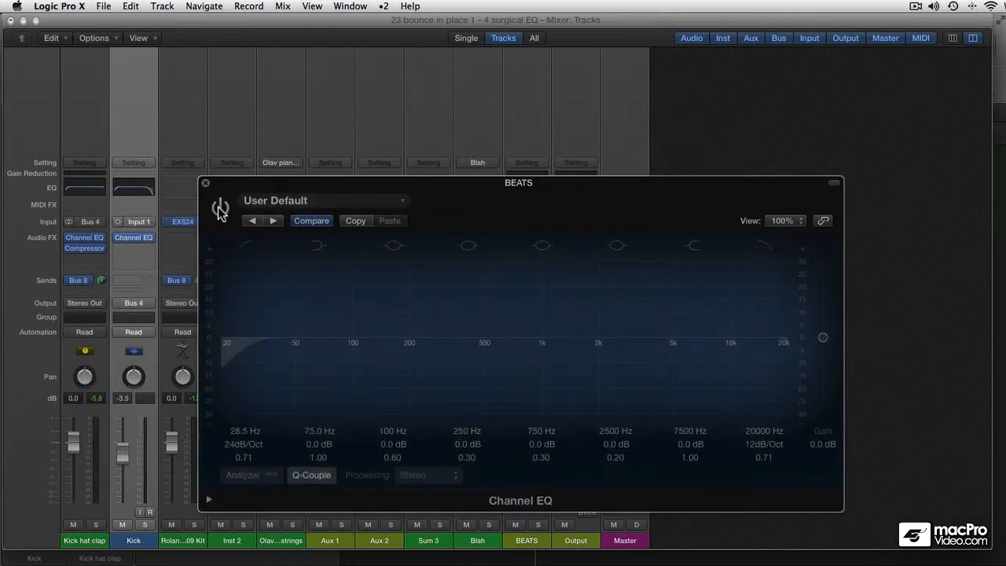
left_click_drag(364, 191, 411, 134)
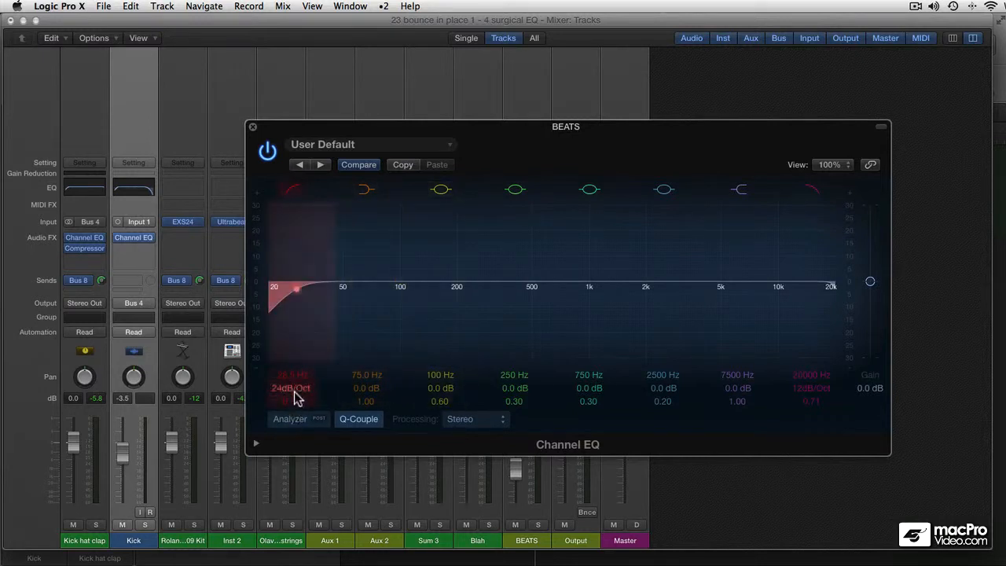
Step: Set the BEATS EQ's low-cut and high-cut slopes to 48 dB/Oct and sweep the cutoffs to leave only a band below 100 Hz
left_click_drag(295, 390, 291, 381)
mouse_move(279, 334)
left_mouse_down()
mouse_move(318, 335)
mouse_move(292, 337)
left_mouse_up()
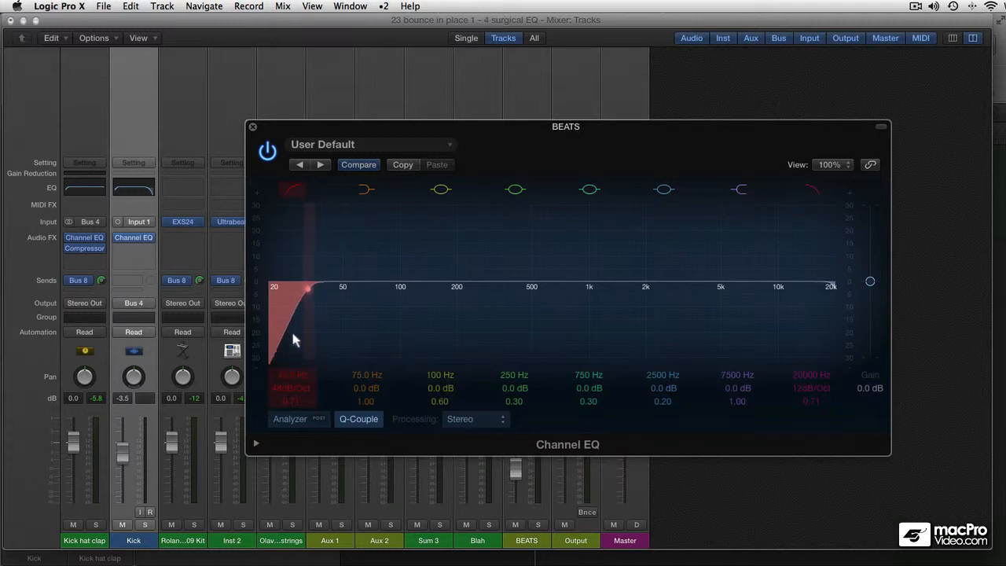
left_click_drag(811, 388, 816, 357)
left_click_drag(822, 321, 339, 289)
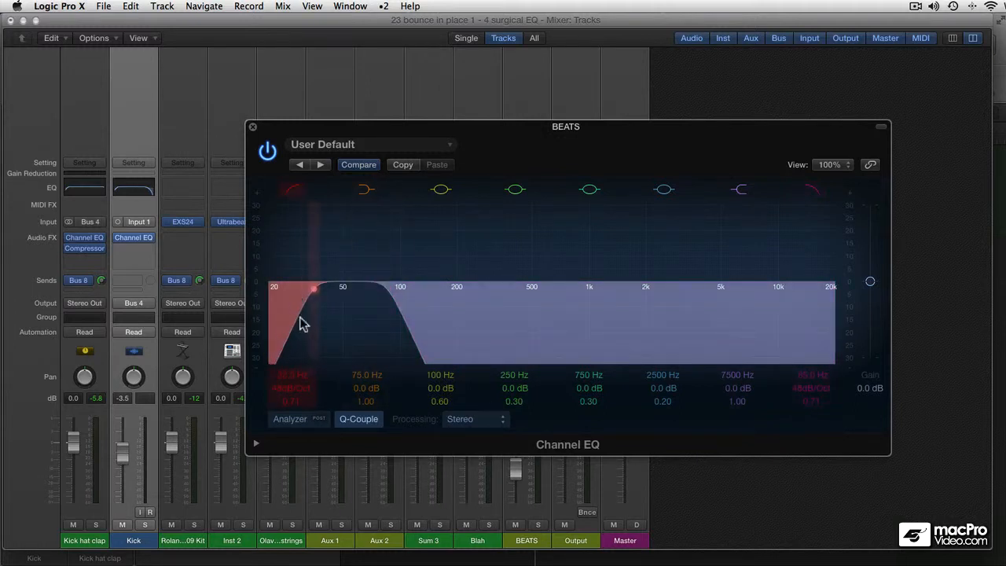
left_click_drag(392, 128, 348, 52)
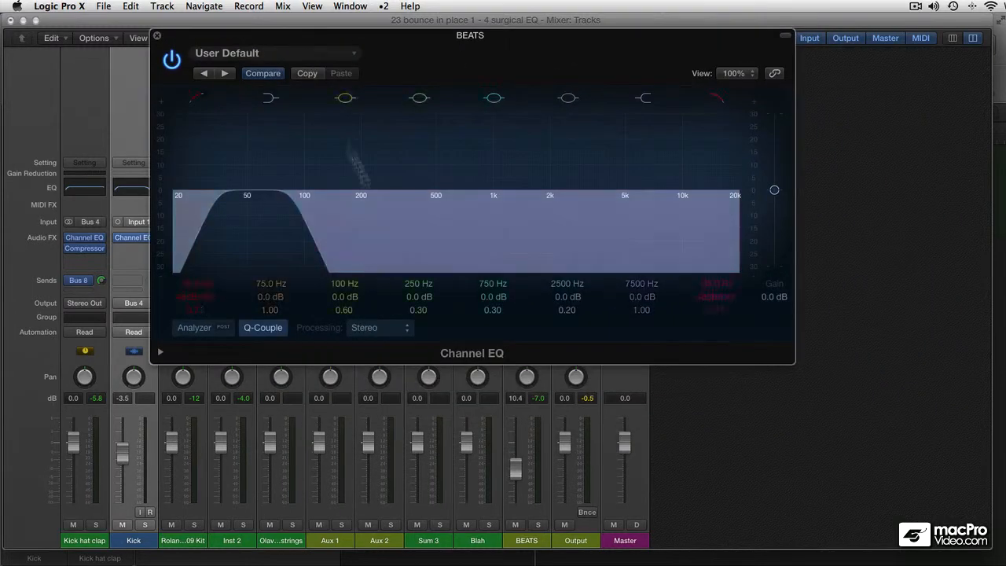
Step: Solo the BEATS channel, raise its EQ's high-cut frequency to about 101 Hz, and close the EQ
left_click(538, 524)
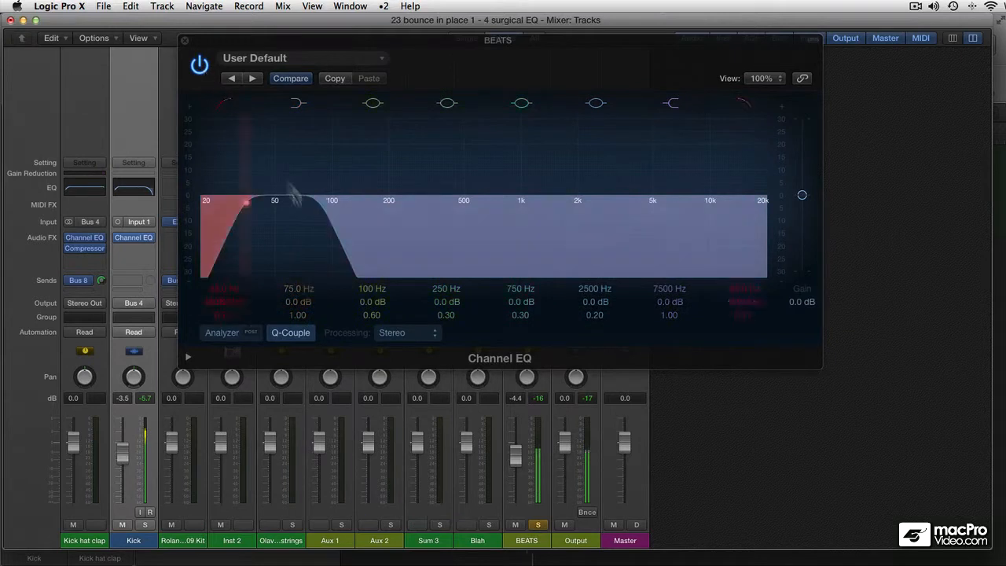
mouse_move(327, 242)
left_mouse_down()
mouse_move(729, 245)
mouse_move(341, 236)
left_mouse_up()
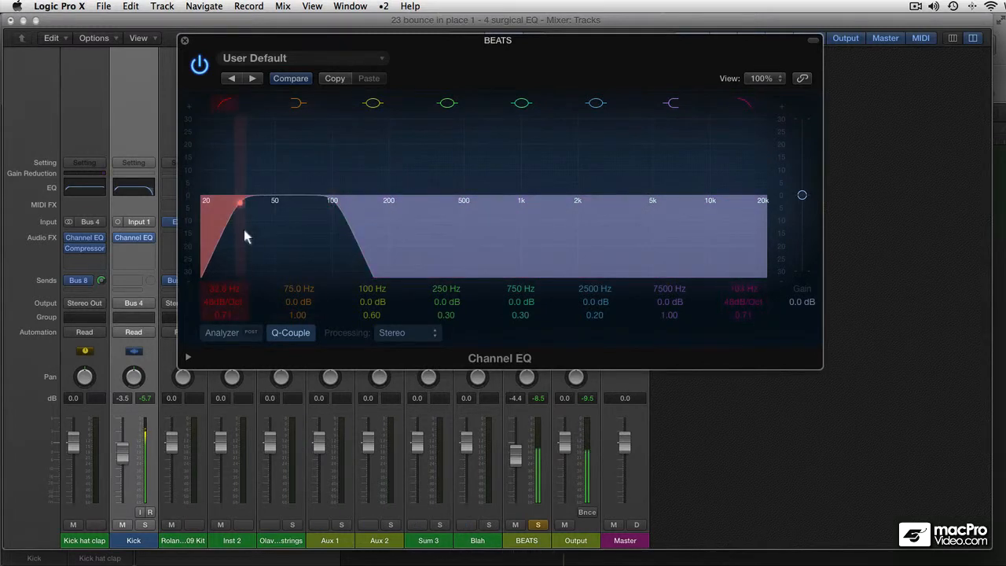
left_click(184, 41)
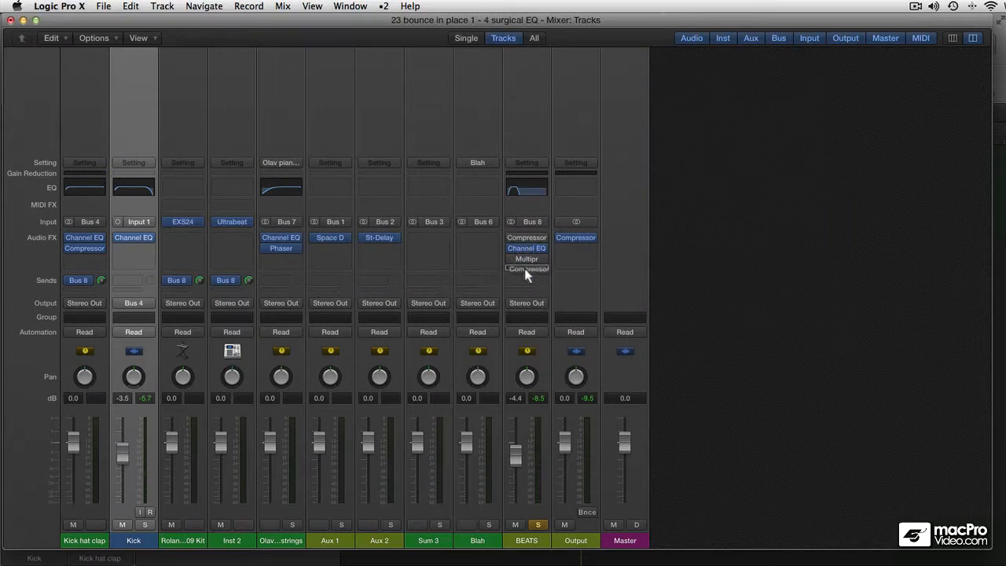
Step: Move the BEATS Compressor below the Channel EQ and set its threshold to -32.5 dB, comparing the sound with it bypassed
left_click_drag(523, 259, 523, 255)
left_click(530, 258)
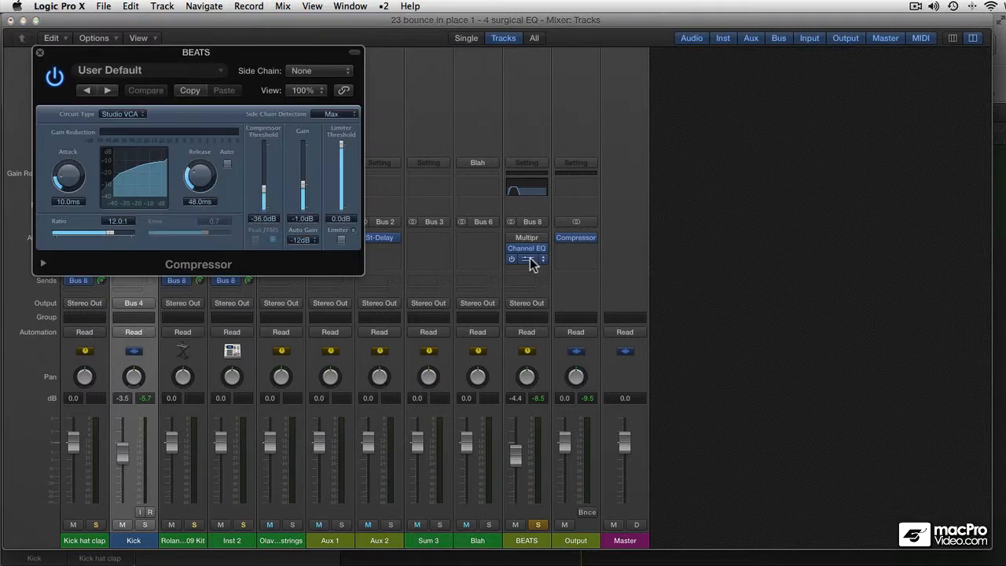
left_click_drag(268, 189, 265, 183)
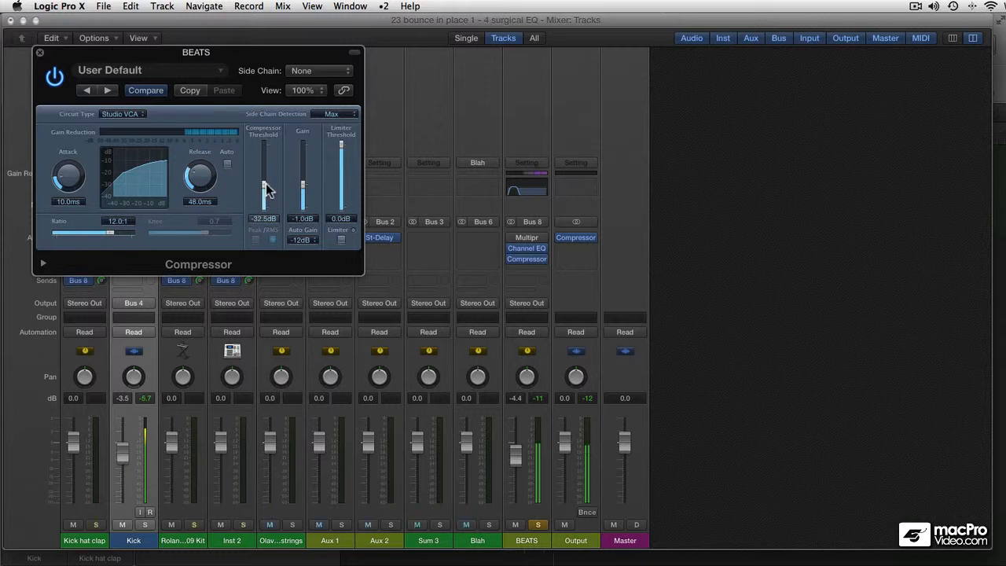
left_click(55, 78)
left_click(57, 79)
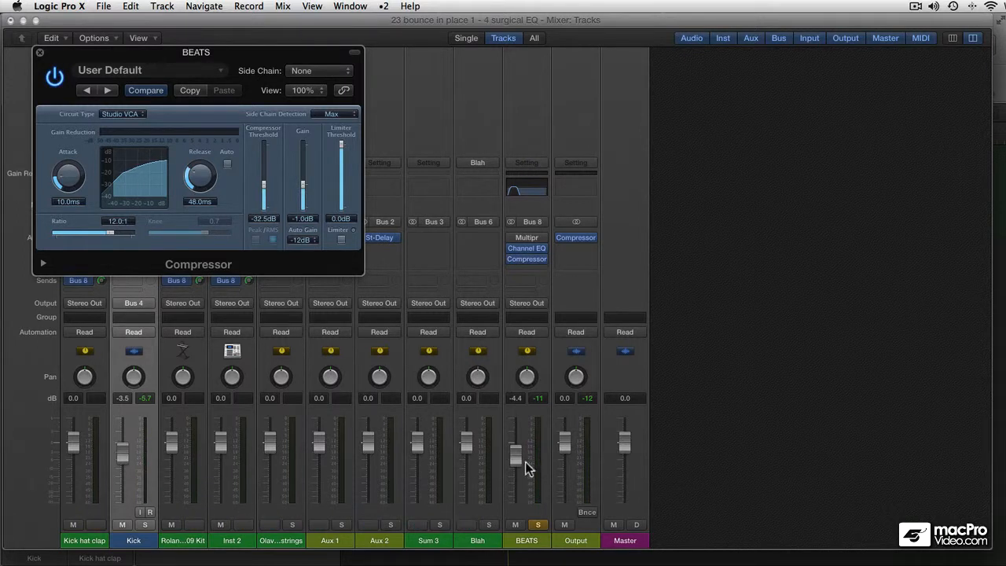
Step: Unsolo BEATS and blend its fader up from silence to -4.6 dB, comparing the mix with the channel muted
left_click_drag(514, 461, 516, 504)
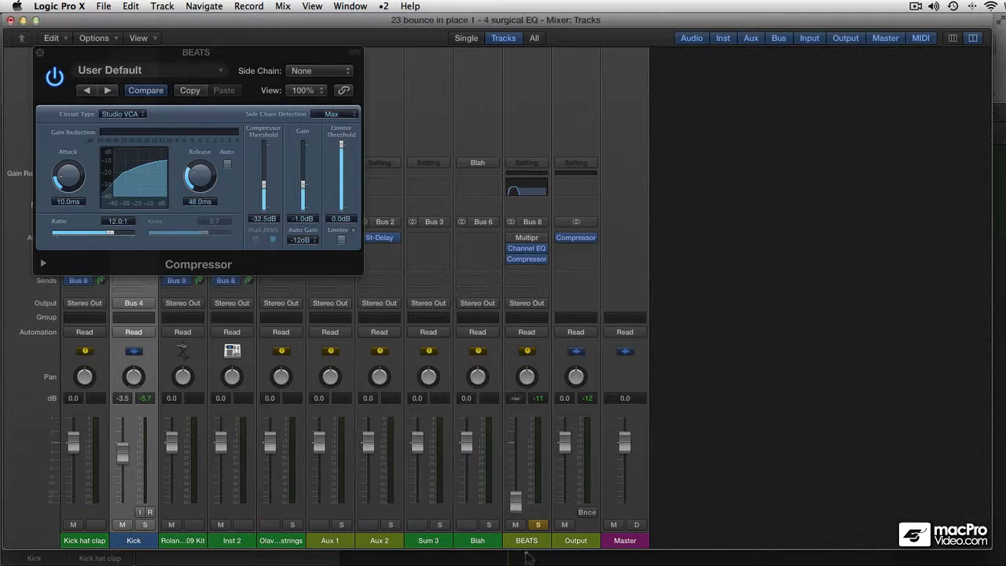
left_click(539, 525)
left_click_drag(516, 502, 516, 453)
left_click(516, 525)
left_click(516, 525)
left_click_drag(516, 454, 515, 459)
key("space")
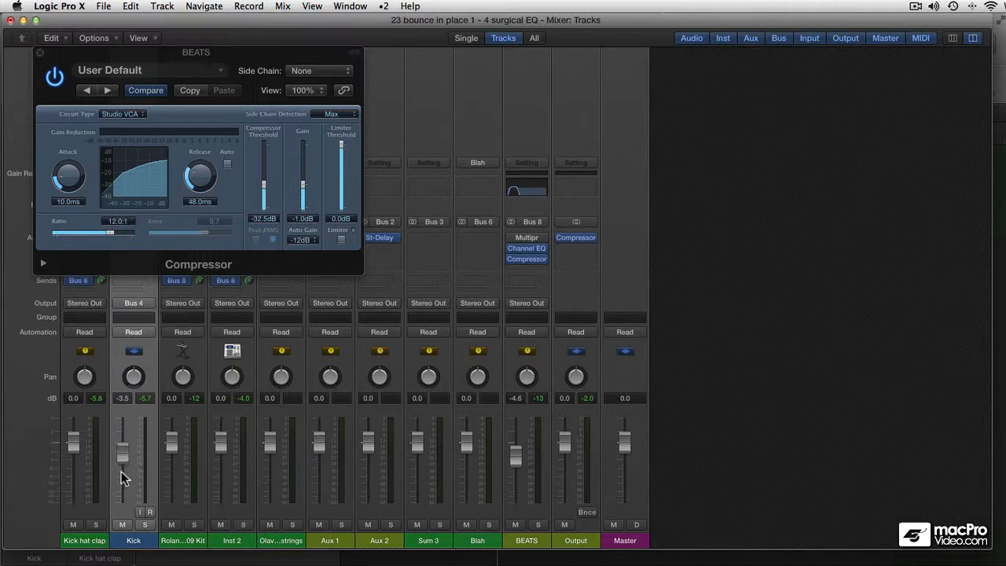
Step: Set the BEATS Compressor's side chain to Audio 1 - Kick and its threshold to -28.0 dB during playback
left_click(324, 71)
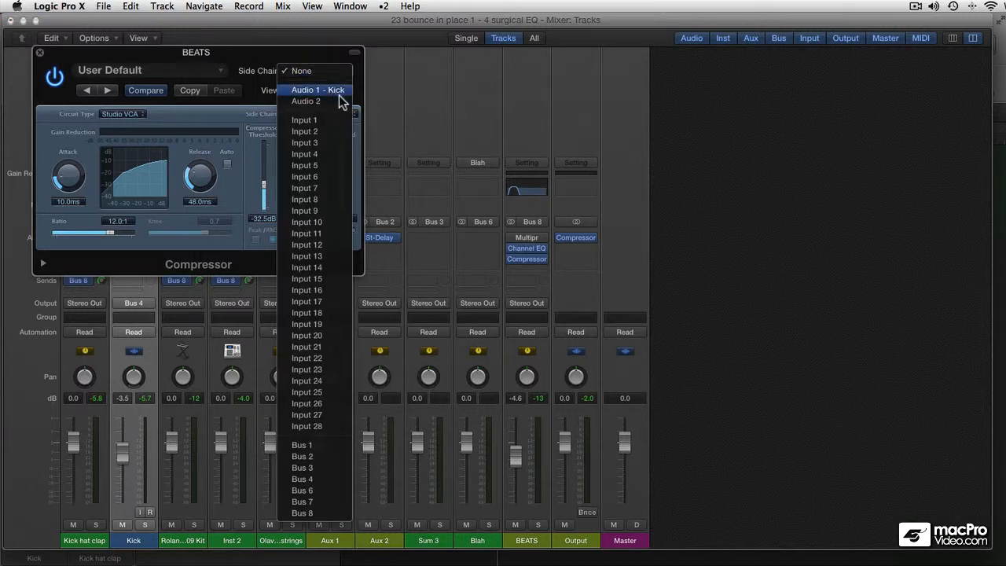
left_click(339, 94)
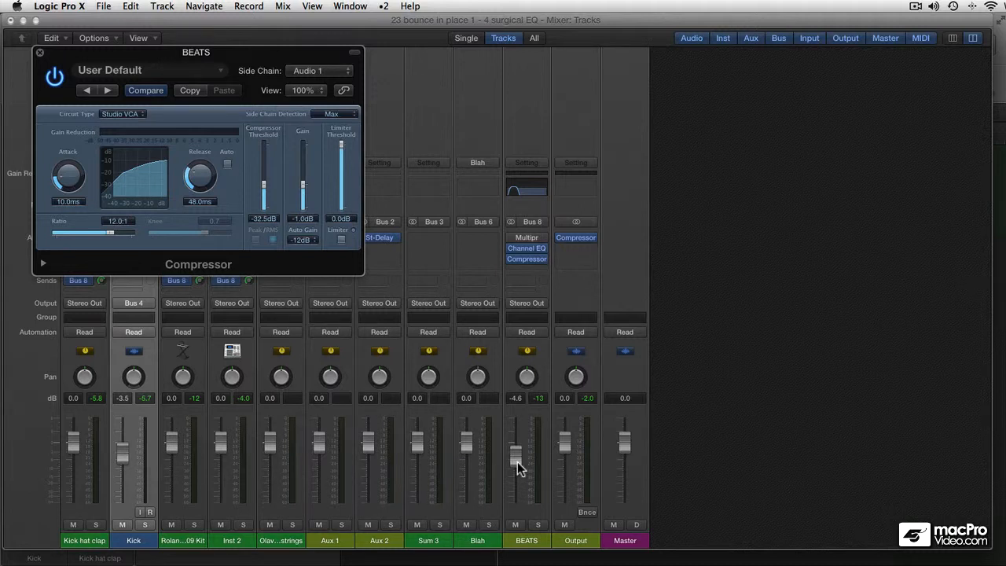
mouse_move(520, 459)
left_mouse_down()
mouse_move(519, 499)
mouse_move(519, 454)
left_mouse_up()
key("space")
left_click_drag(261, 188, 265, 182)
Step: Set the BEATS fader to -3.7 dB, compare the mix with the channel muted and unmuted, and stop playback
left_click_drag(513, 445, 514, 456)
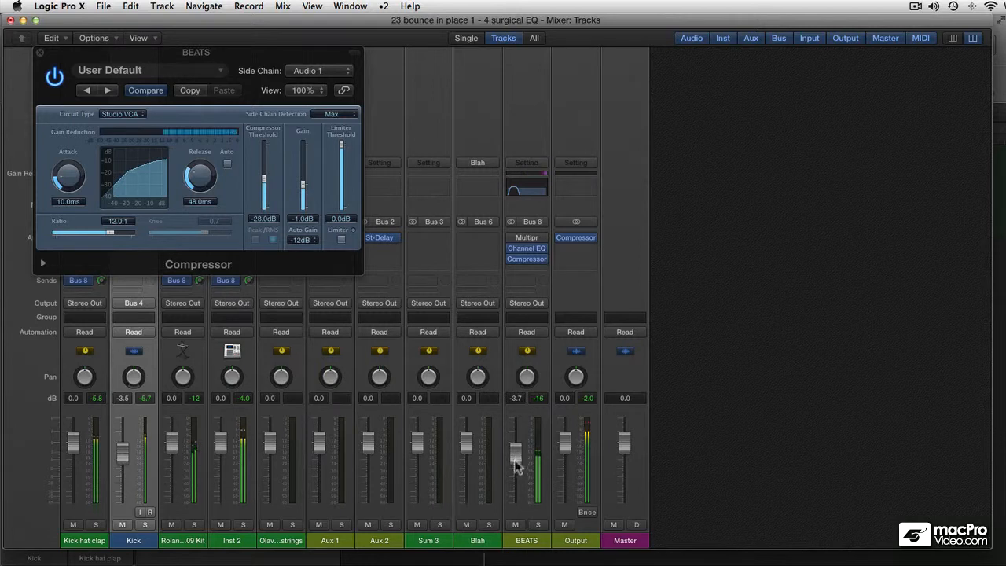
left_click(515, 524)
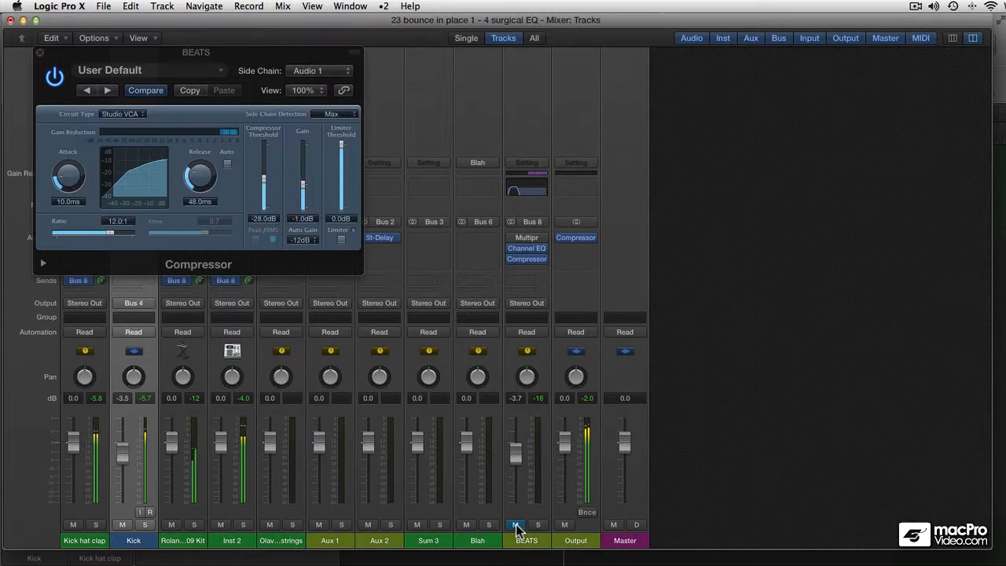
left_click(516, 524)
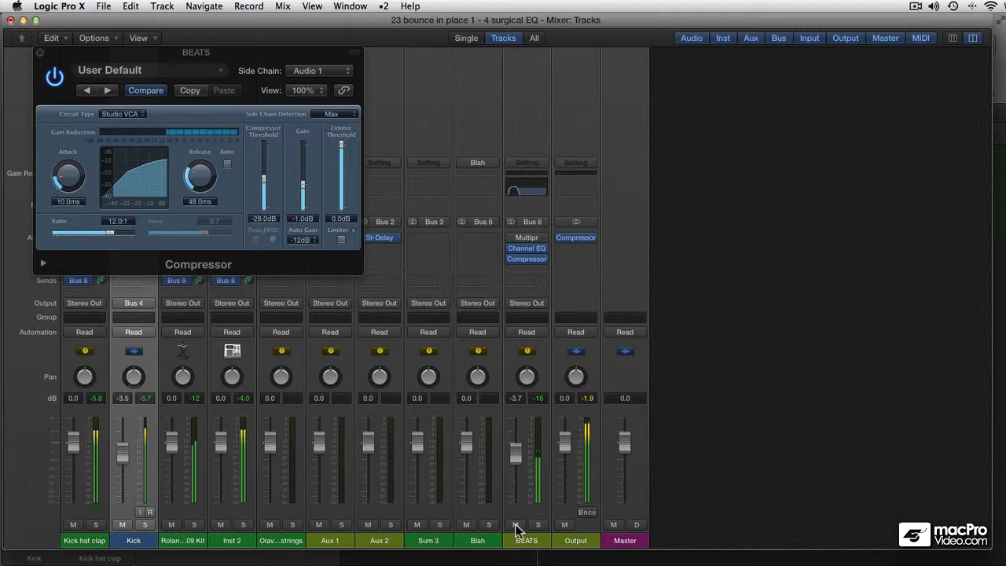
key("space")
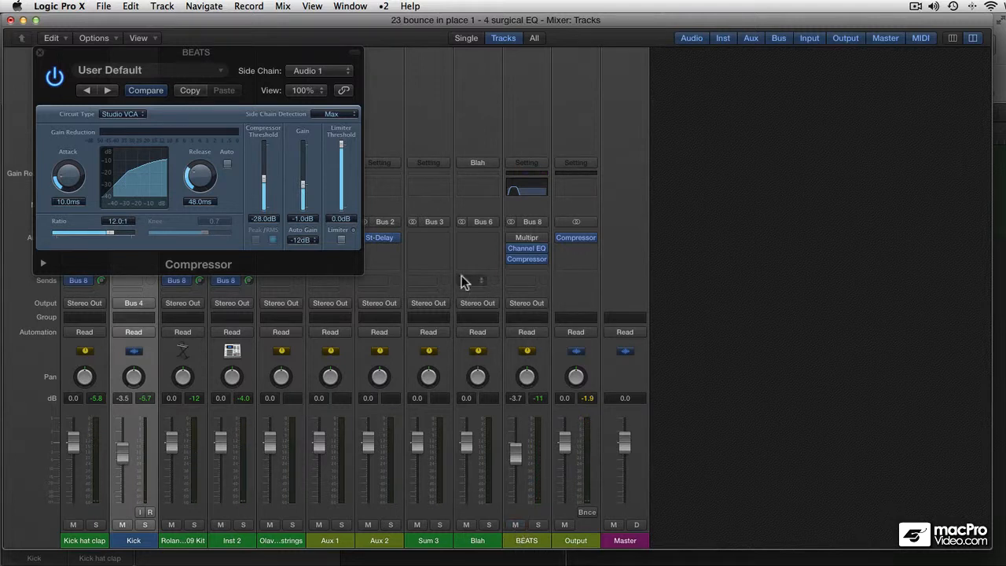
Step: Remove the Multipressor from BEATS and switch the channel, its Channel EQ and its Compressor to mono
key("super+z")
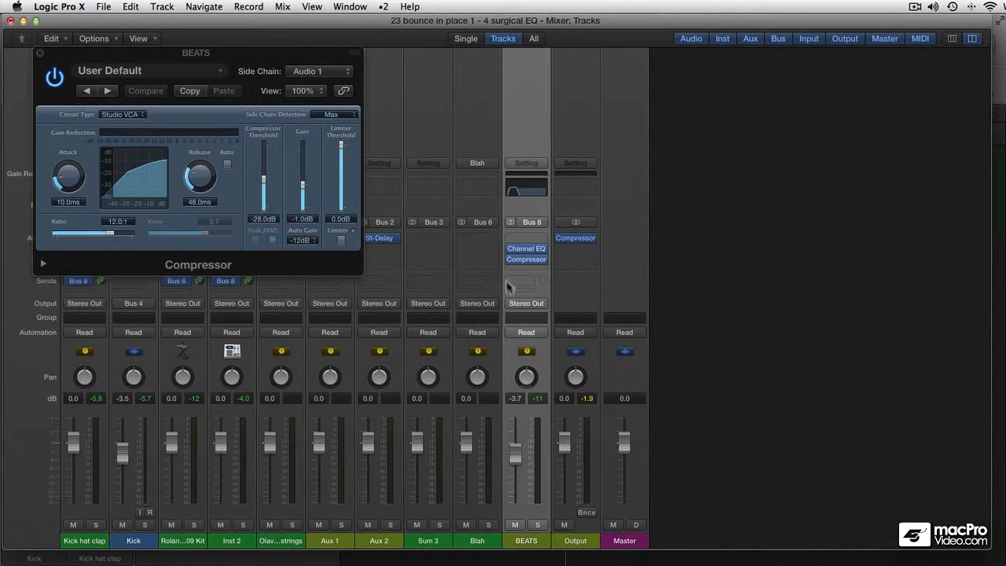
left_click(510, 222)
left_click(513, 223)
left_click(544, 250)
mouse_move(550, 250)
left_click(629, 250)
left_click(546, 259)
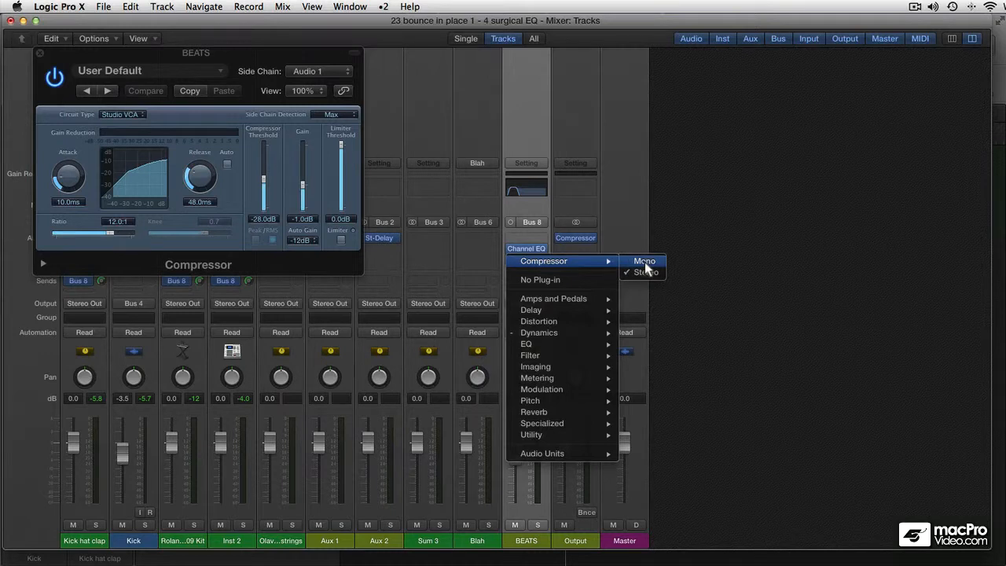
left_click(645, 262)
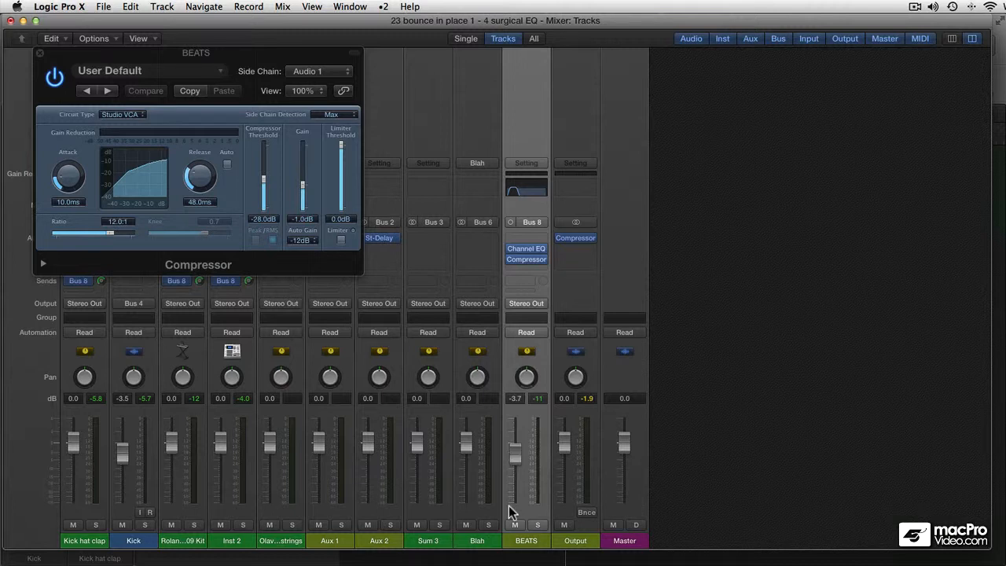
Step: Set the BEATS fader to -3.6 dB and play the mix with the mono channel
left_click_drag(509, 505, 509, 525)
mouse_move(516, 473)
left_mouse_down()
mouse_move(516, 497)
mouse_move(518, 463)
left_mouse_up()
key("space")
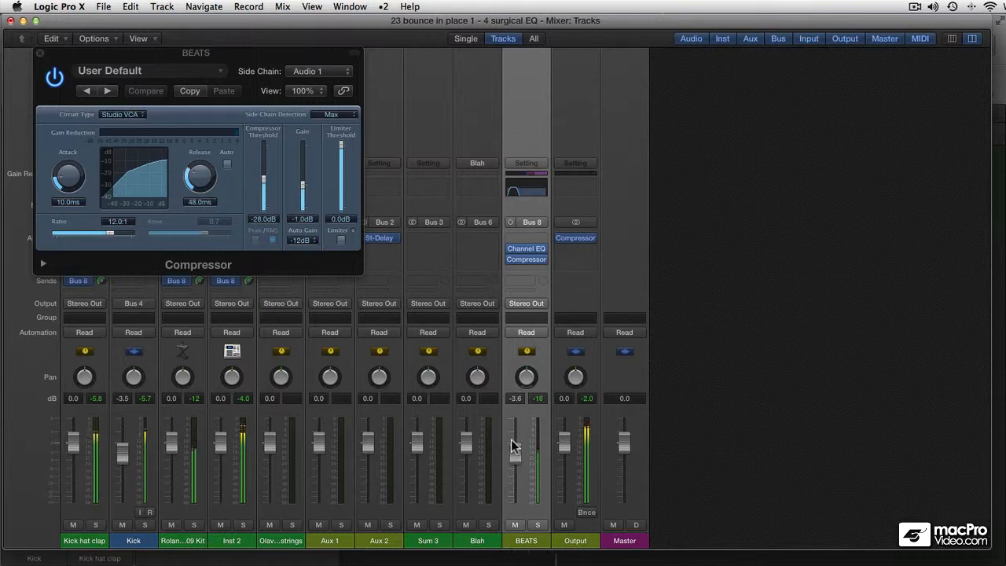
Step: Compare the mix with BEATS muted and unmuted, audition the channel soloed, and stop playback
left_click(515, 525)
left_click(515, 526)
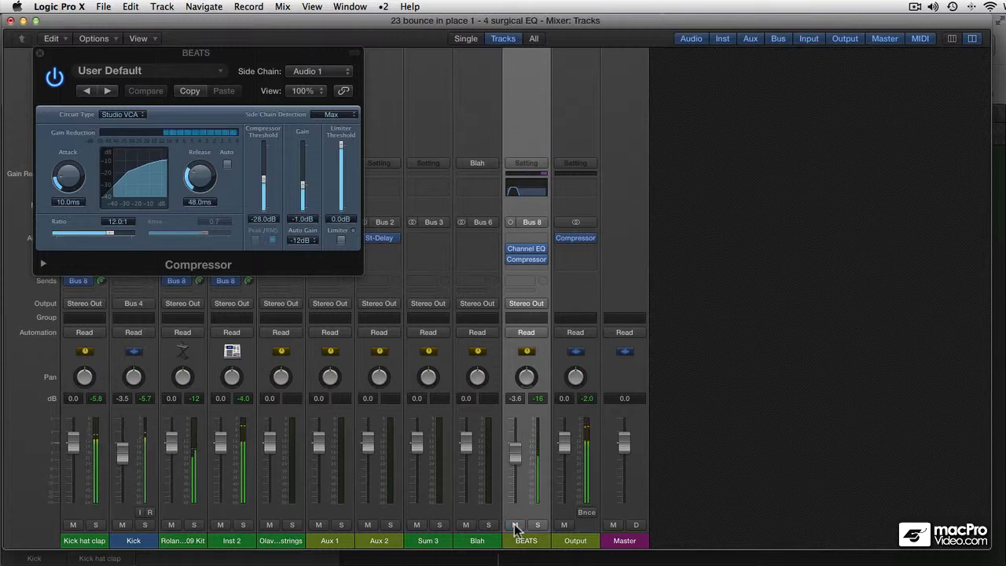
left_click(538, 525)
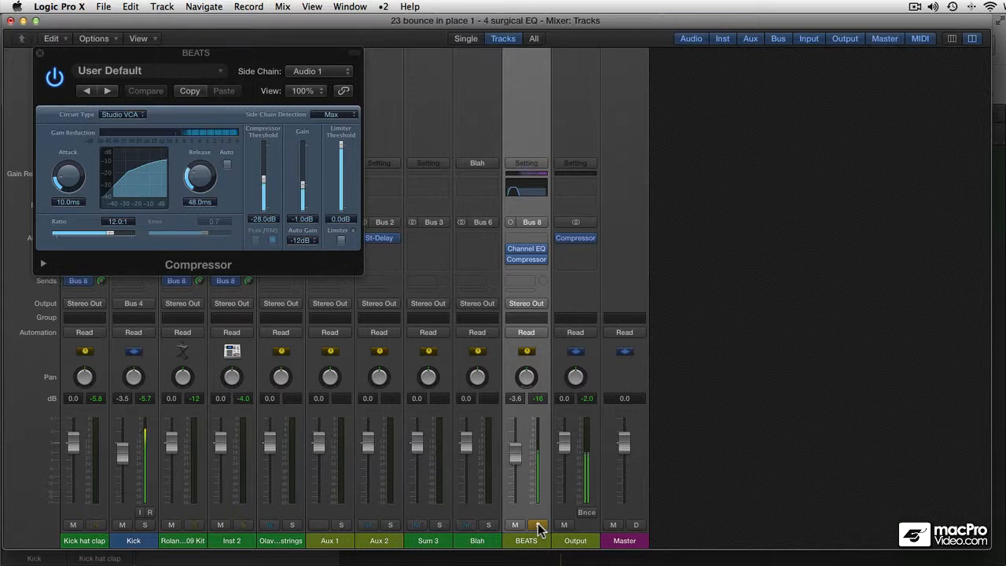
left_click(538, 525)
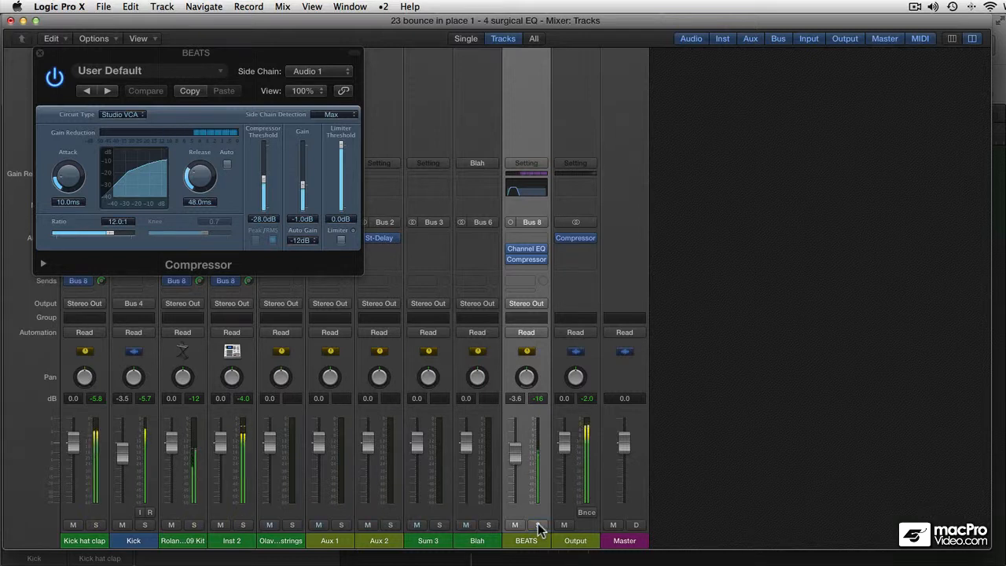
key("space")
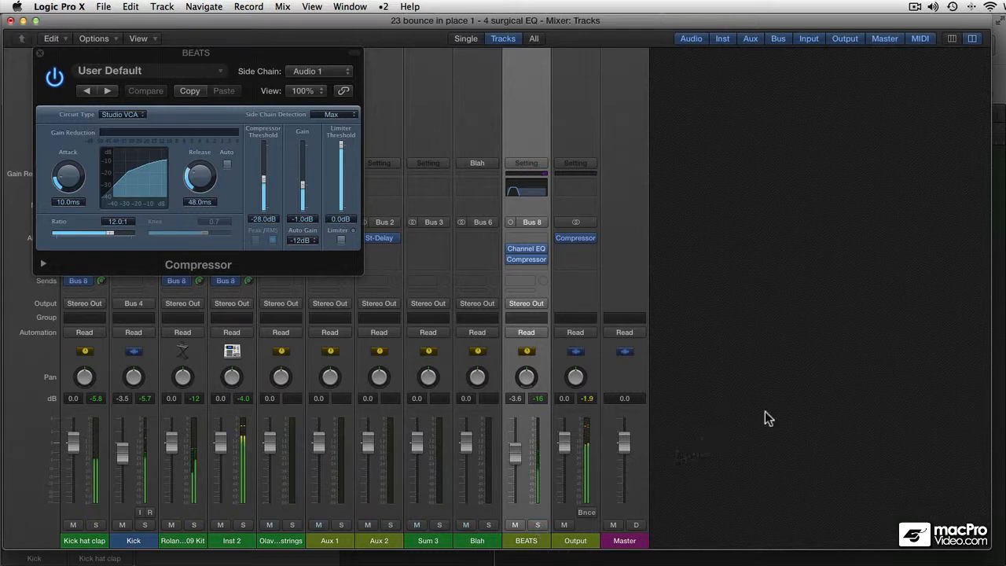